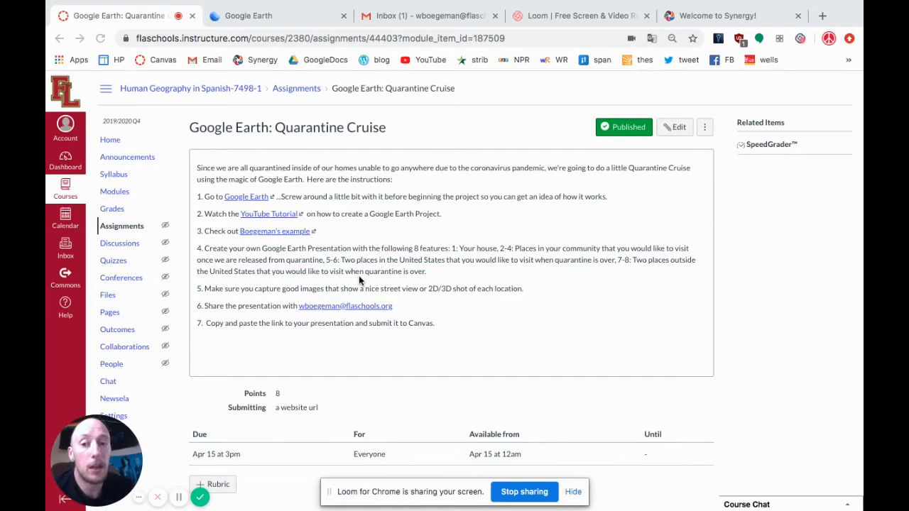
Switch to Google Earth and create a new project stored in Google Drive.
left_click(266, 20)
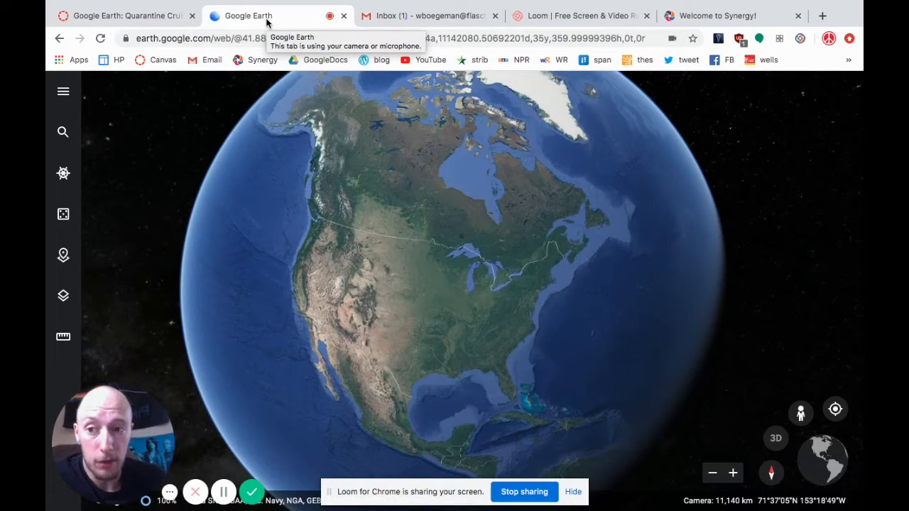
left_click(64, 257)
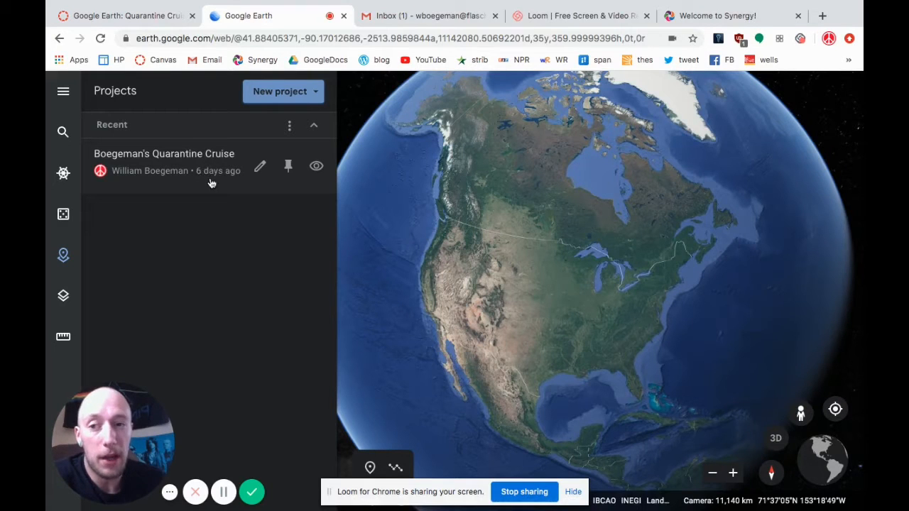
left_click(279, 95)
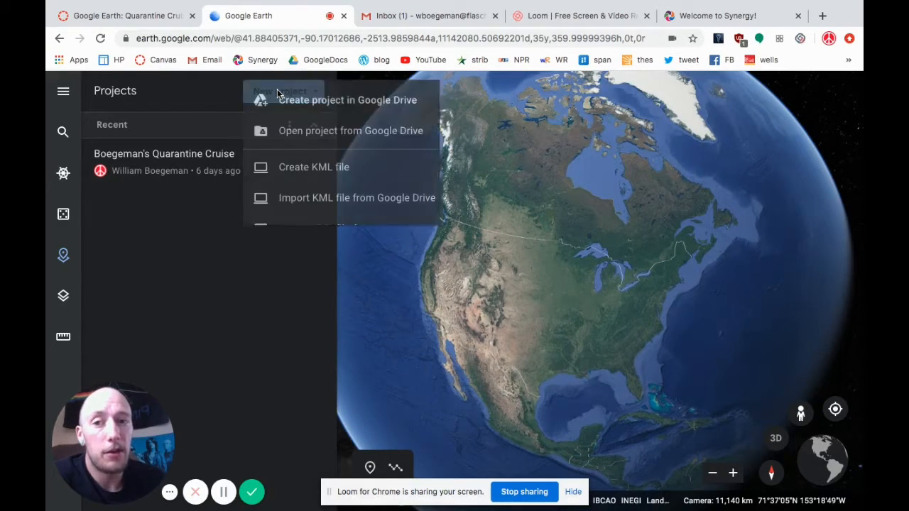
left_click(345, 103)
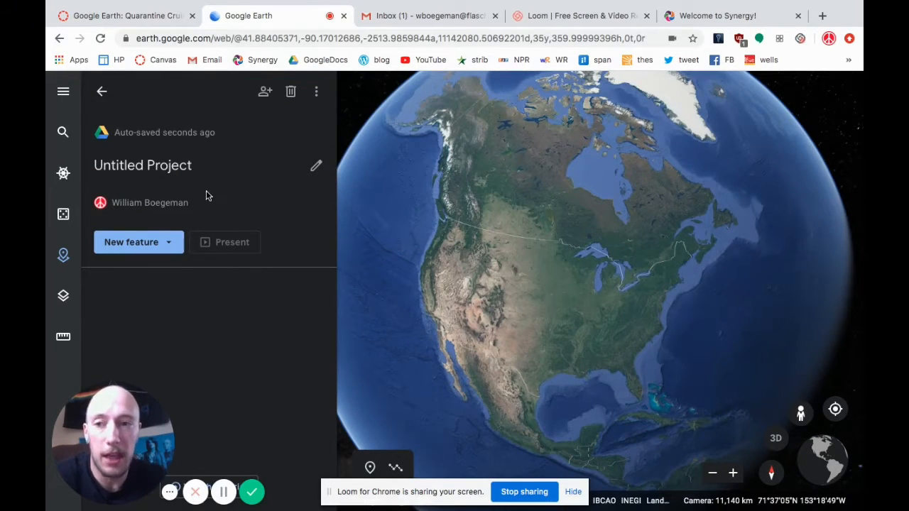
Title the new project "Other project".
left_click(184, 167)
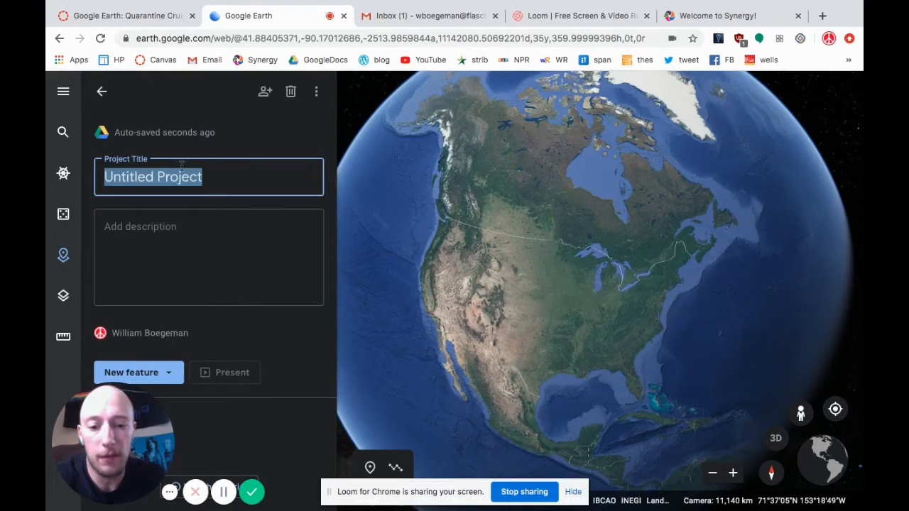
type("Other project")
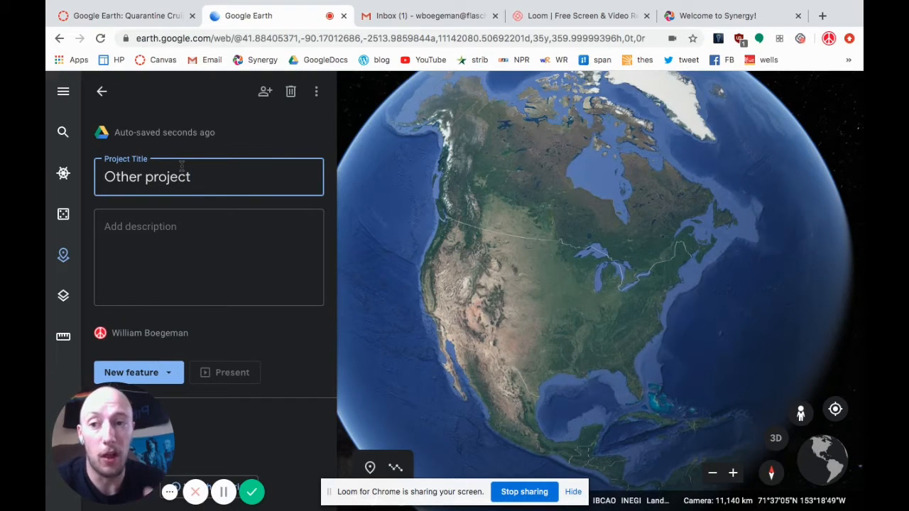
key("Return")
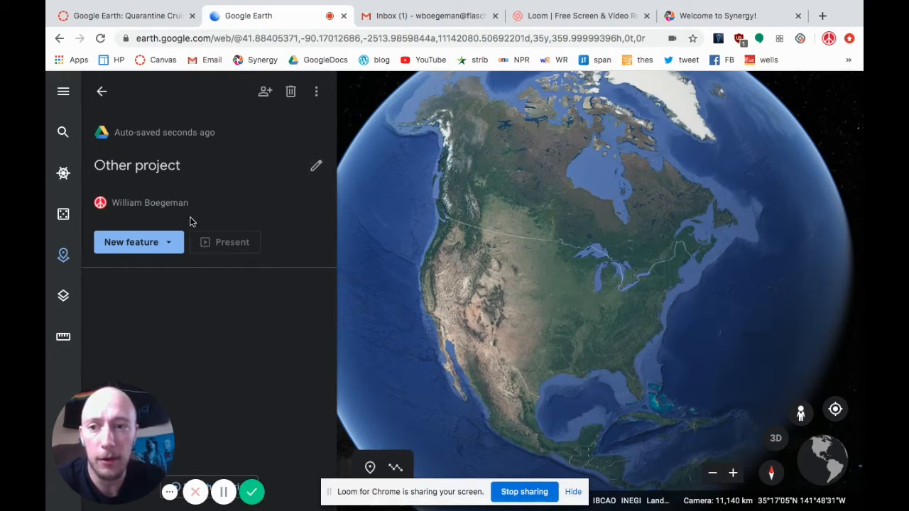
Search for "Forest Lake High School" as a new project feature and choose Forest Lake Area High School on Scandia Trail.
left_click(149, 245)
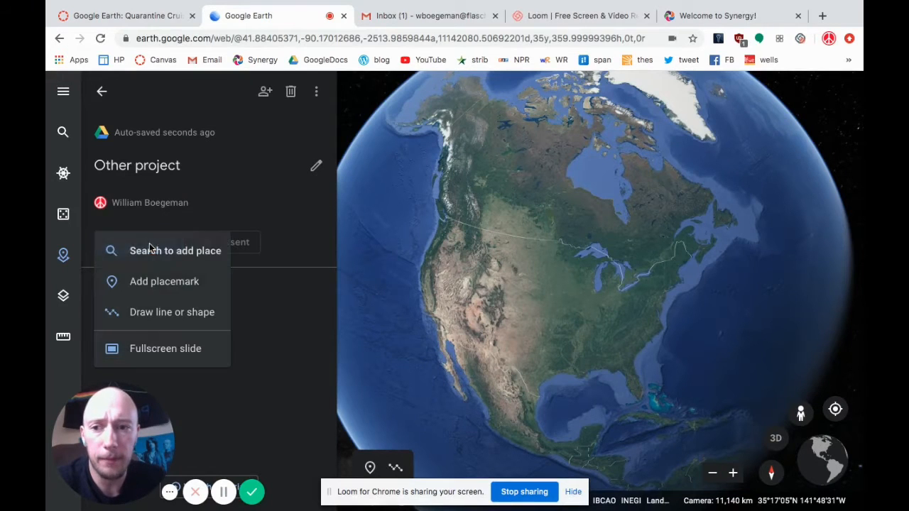
left_click(209, 254)
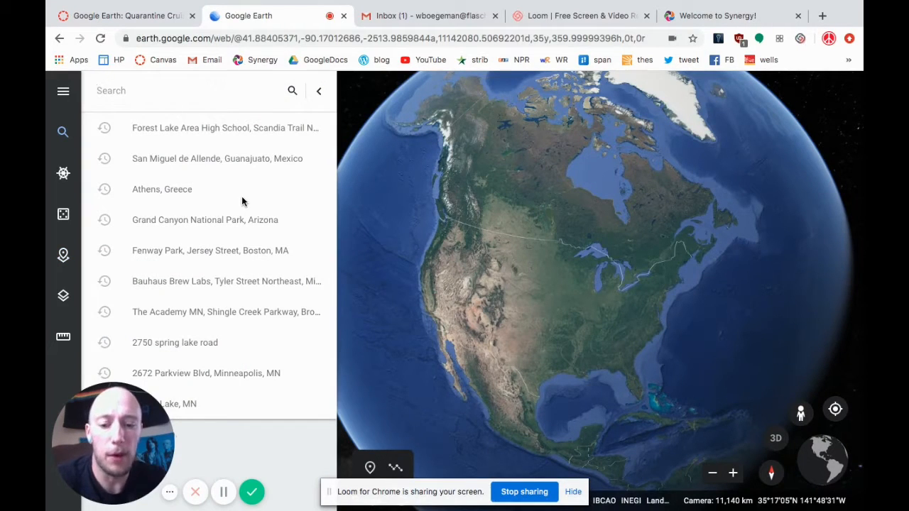
type("Forest La")
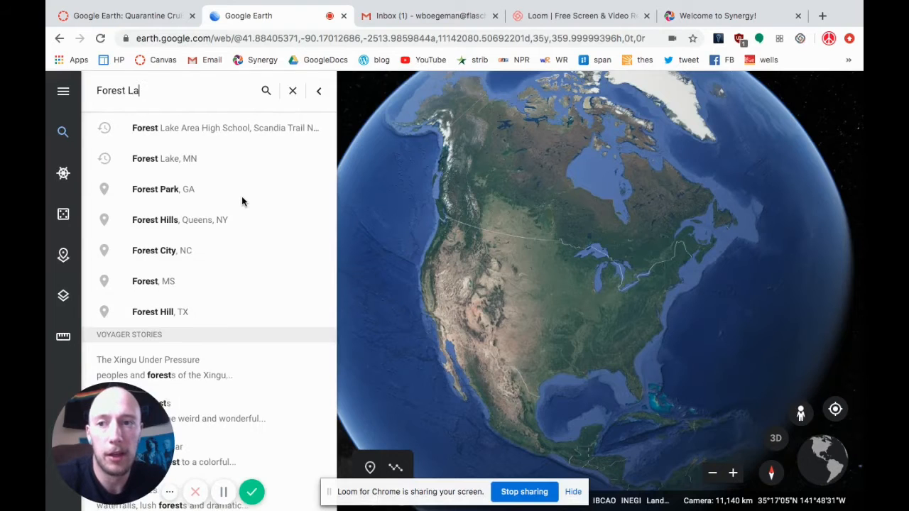
type("ke High Schoo")
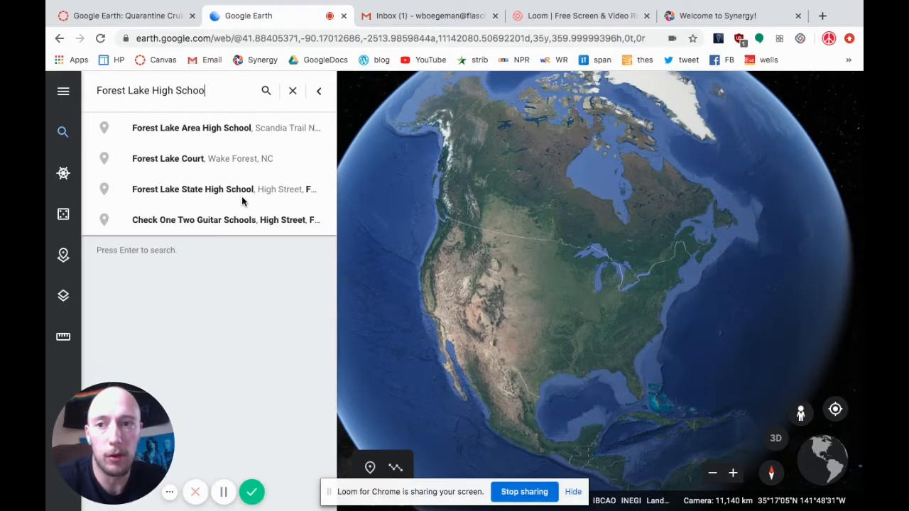
type("l")
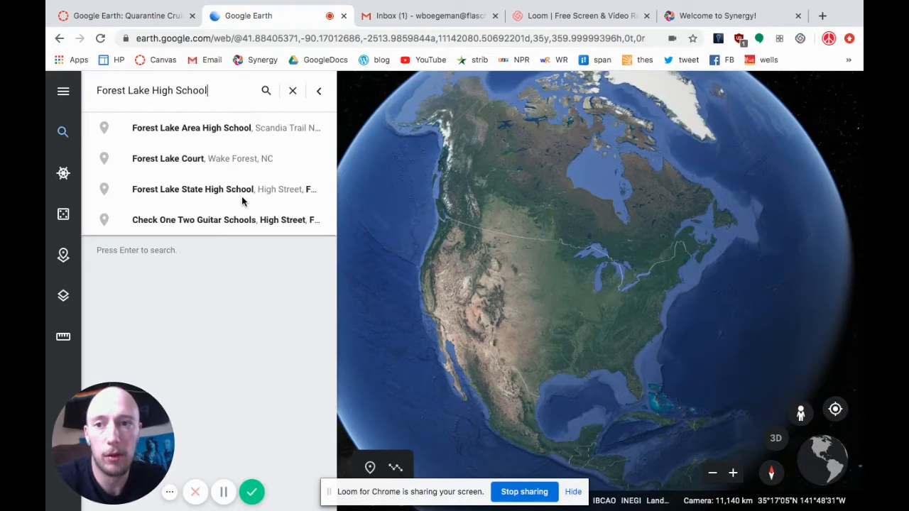
left_click(264, 131)
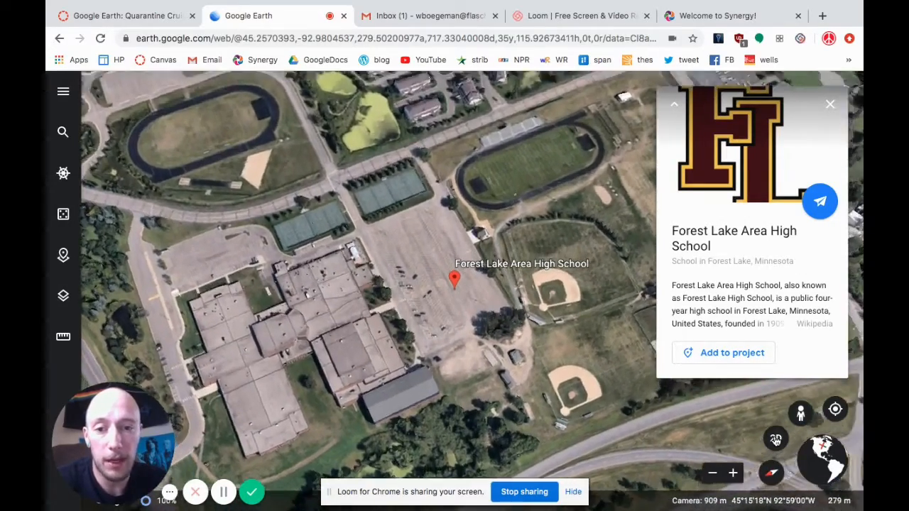
Save the place Forest Lake Area High School to "Other project" under its suggested title.
left_click(775, 439)
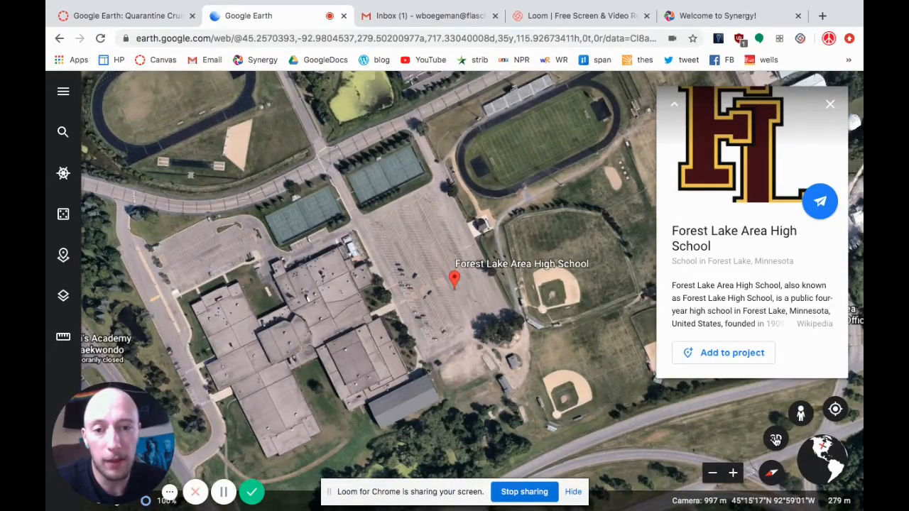
left_click(775, 440)
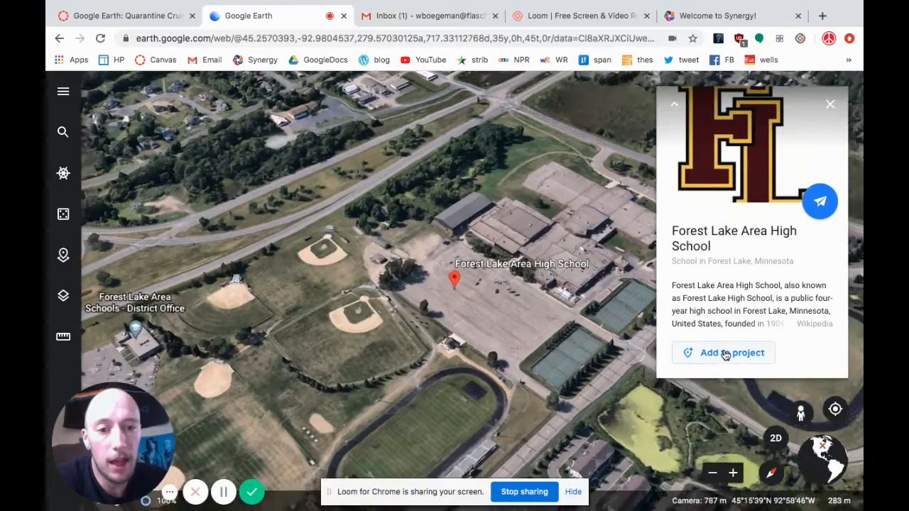
left_click(725, 353)
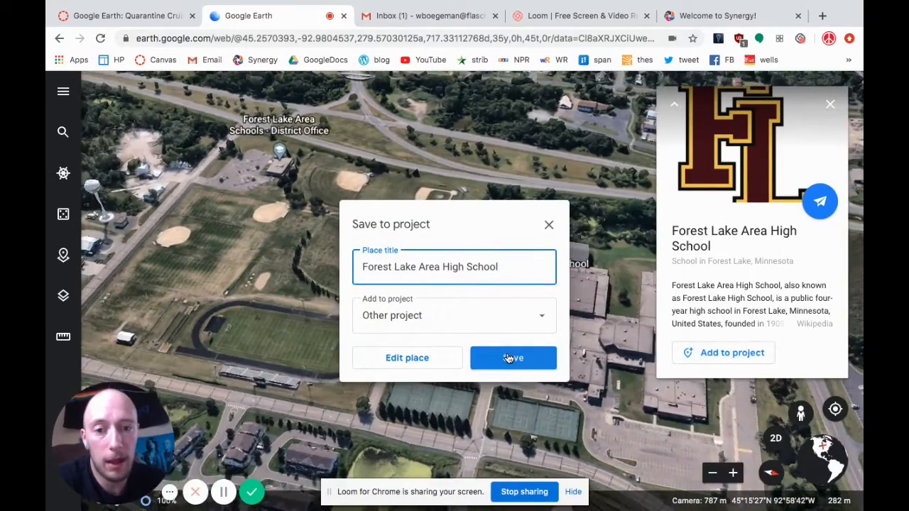
left_click(508, 359)
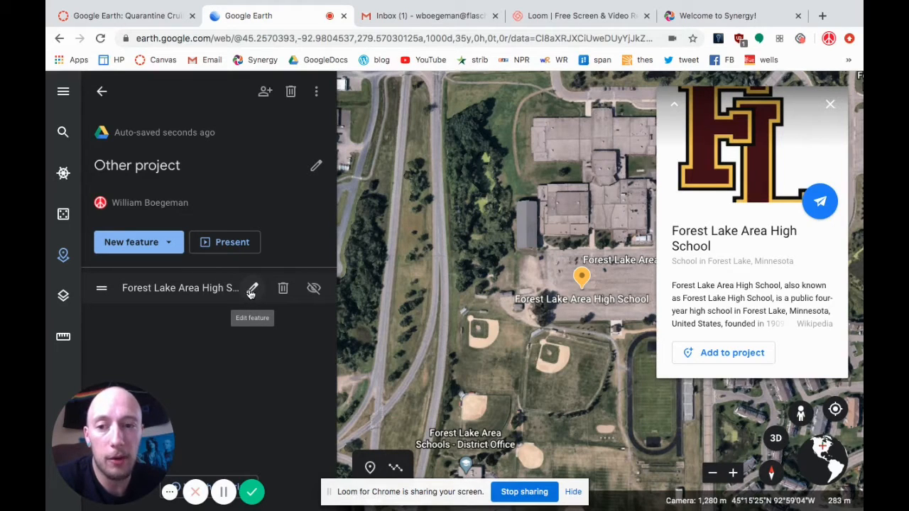
Open the high school feature for editing and enter Street View on the road in front of the school building.
left_click(252, 290)
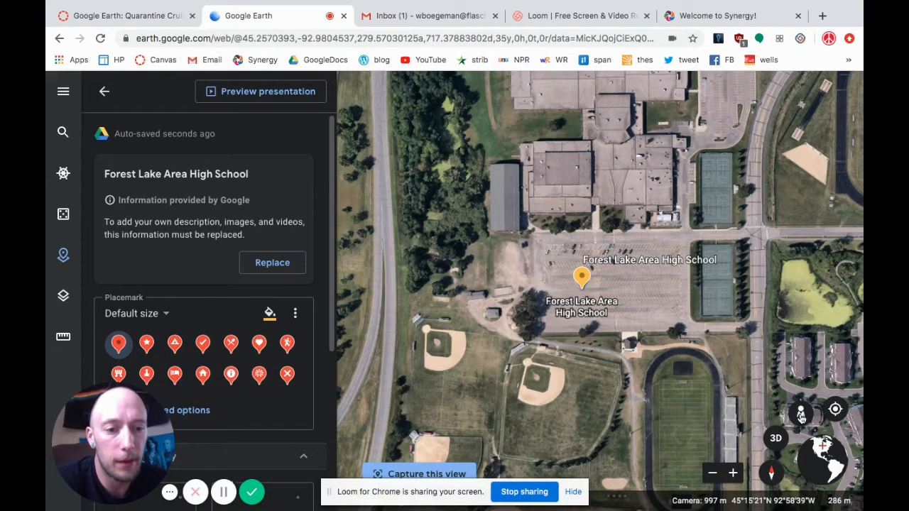
left_click(774, 440)
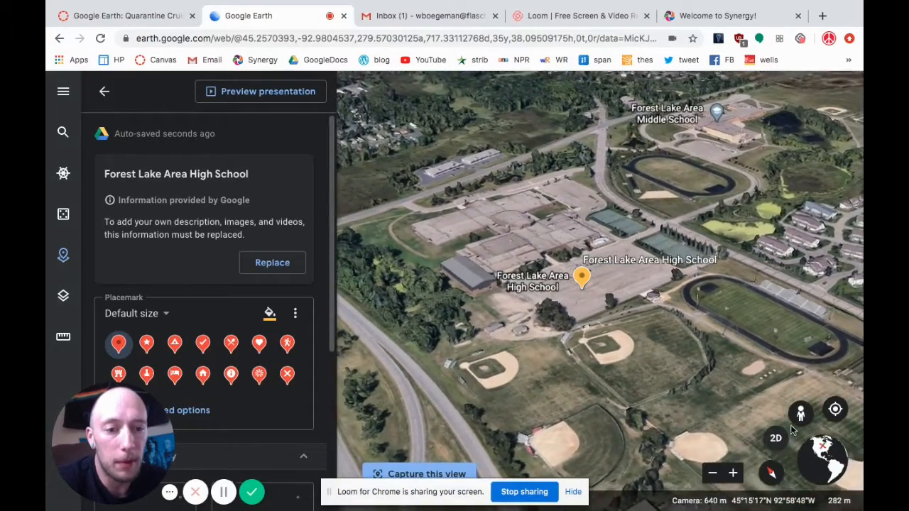
left_click(773, 442)
left_click(800, 415)
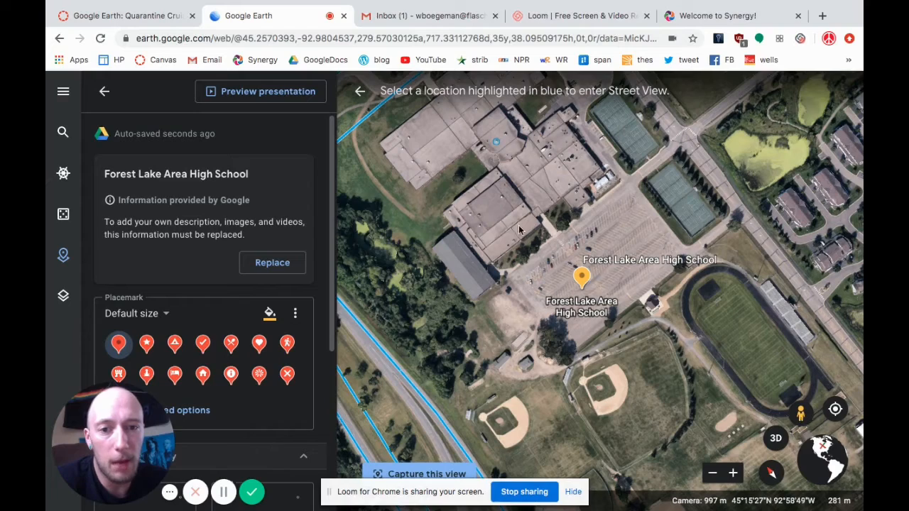
left_click_drag(498, 214, 547, 303)
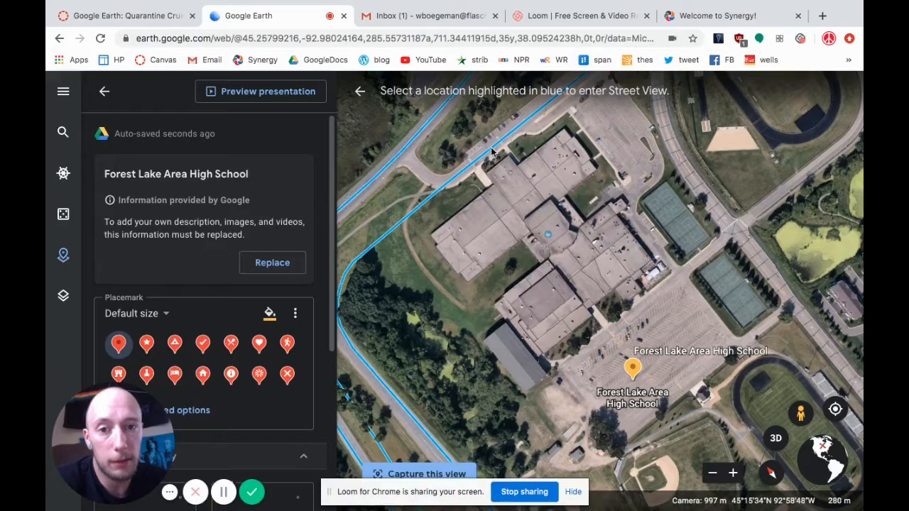
key("Escape")
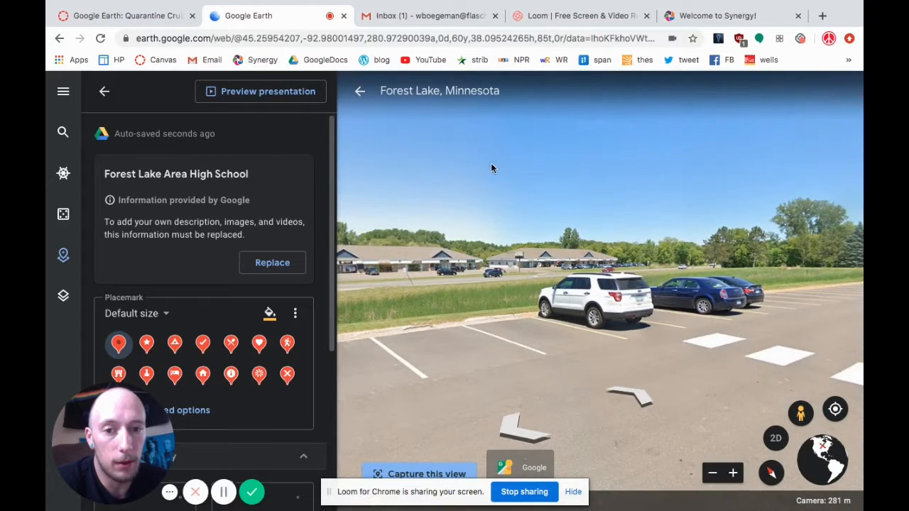
Turn the Street View from the parking lot to face the school's front wall and flagpoles.
left_click_drag(727, 242, 348, 218)
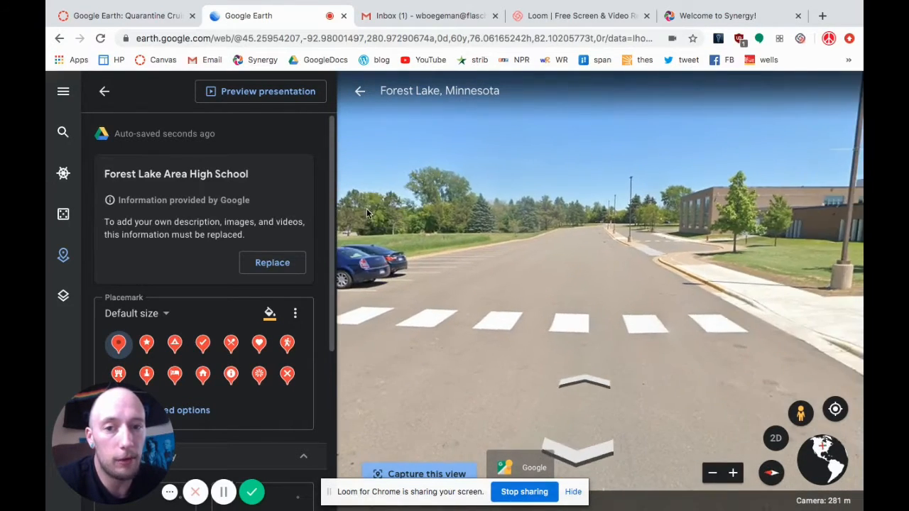
left_click_drag(591, 246, 375, 197)
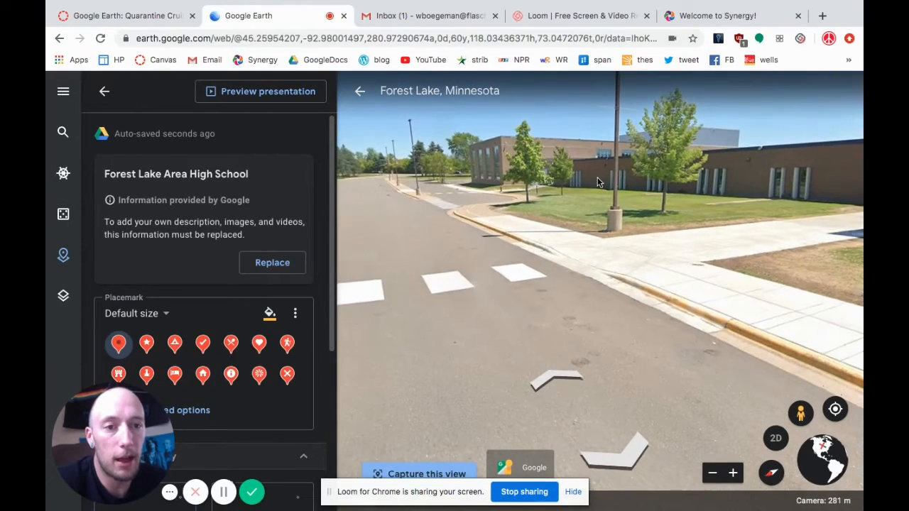
left_click_drag(597, 178, 421, 139)
left_click_drag(589, 190, 460, 231)
left_click_drag(656, 282, 459, 243)
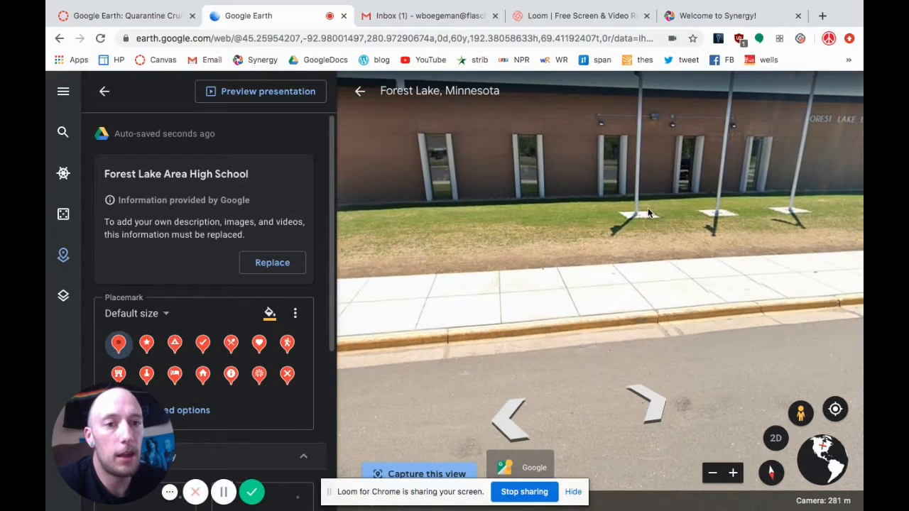
left_click_drag(648, 209, 551, 215)
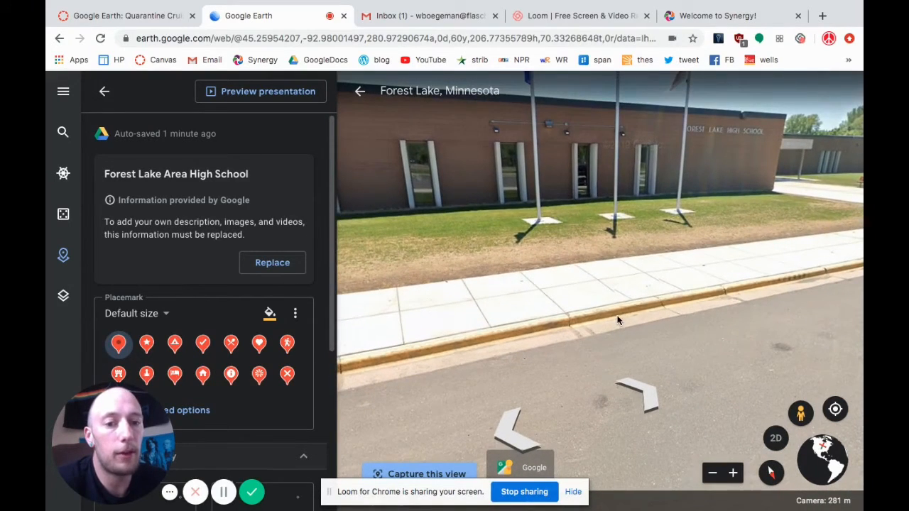
Move along the road past the police car and turn back to frame the school's name, flagpoles and main entrance.
left_click(647, 398)
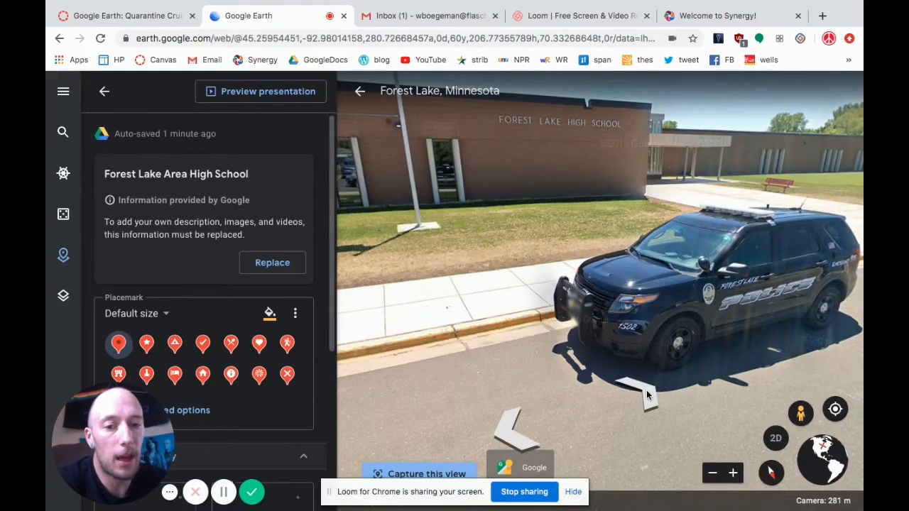
left_click(646, 395)
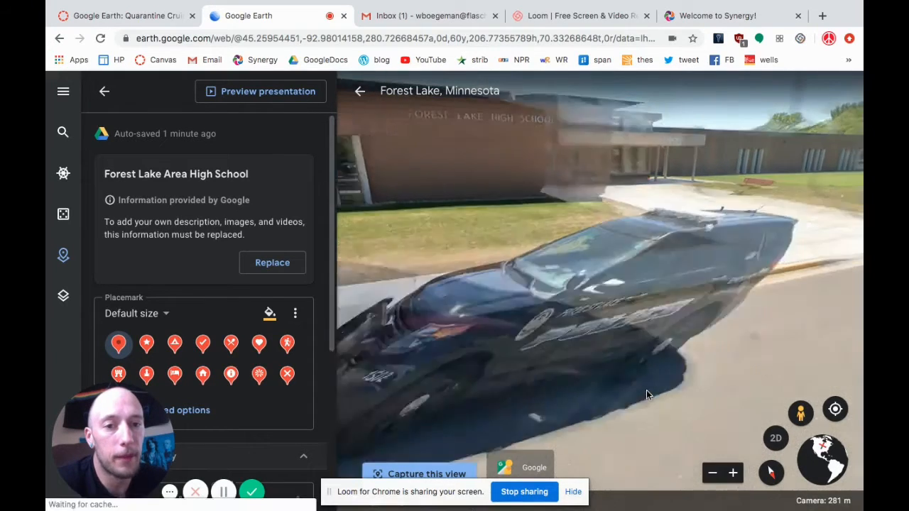
left_click(647, 396)
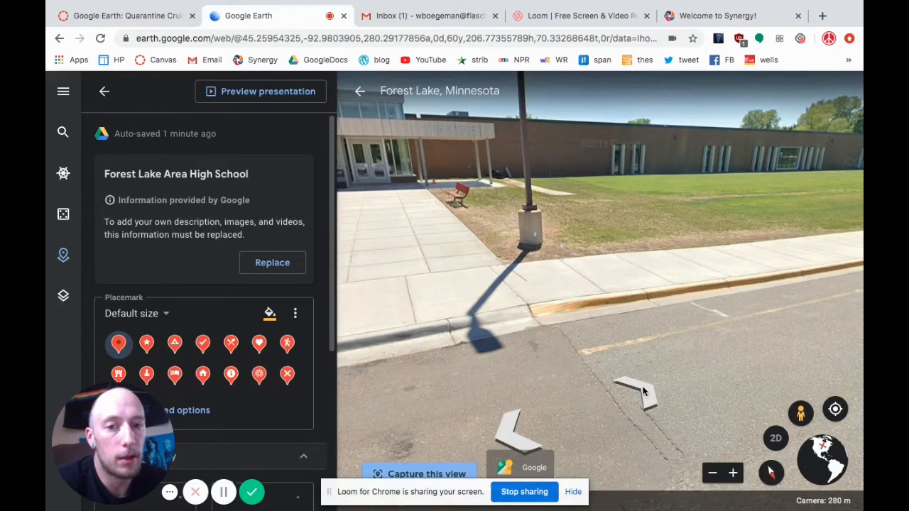
left_click(643, 390)
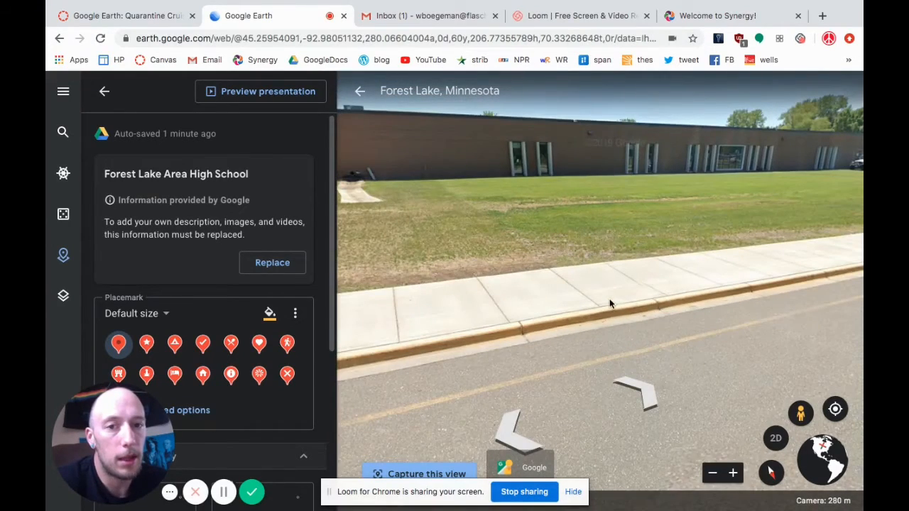
left_click_drag(609, 298, 849, 282)
left_click_drag(601, 226, 749, 205)
left_click_drag(531, 191, 590, 244)
left_click_drag(536, 216, 535, 272)
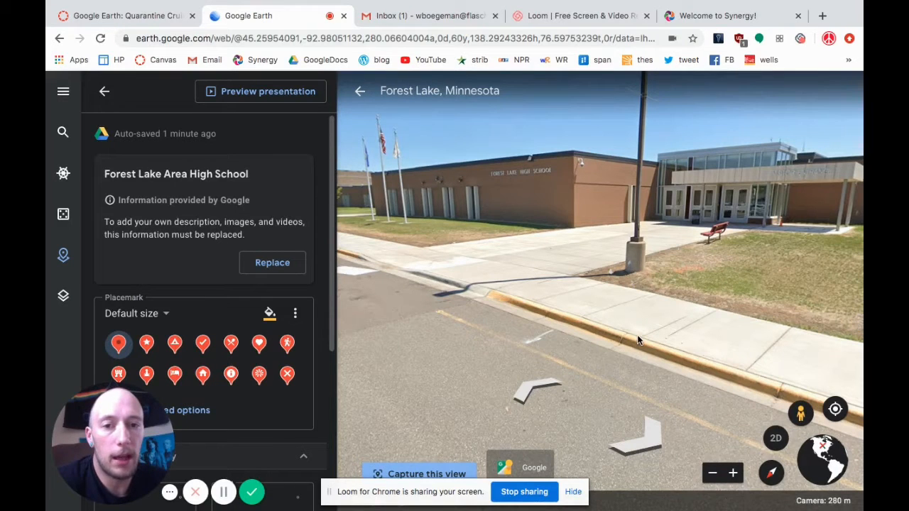
Replace the Google-provided information of the high school feature with editable custom content, keeping its title.
left_click(272, 263)
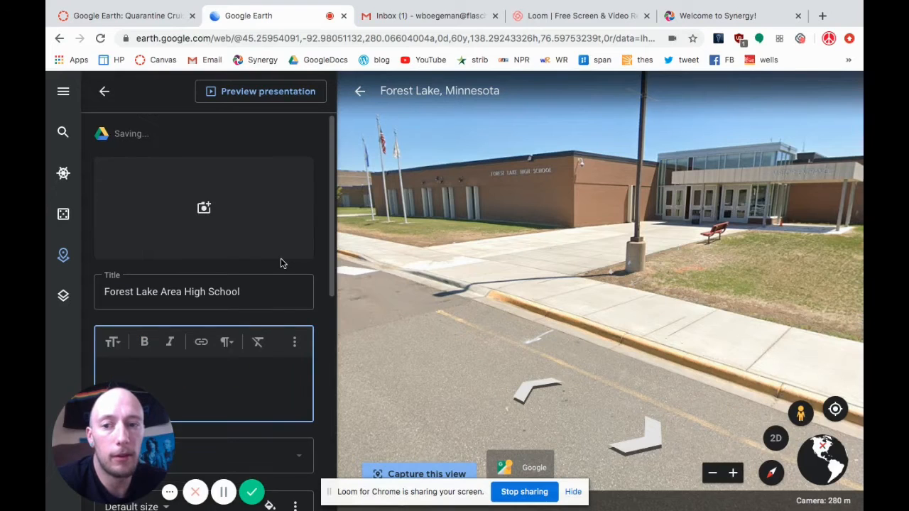
left_click(432, 329)
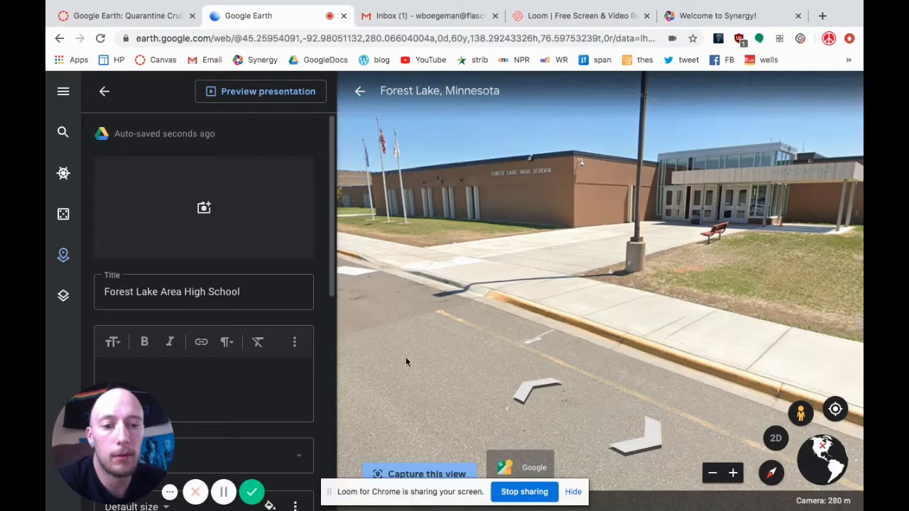
left_click(246, 290)
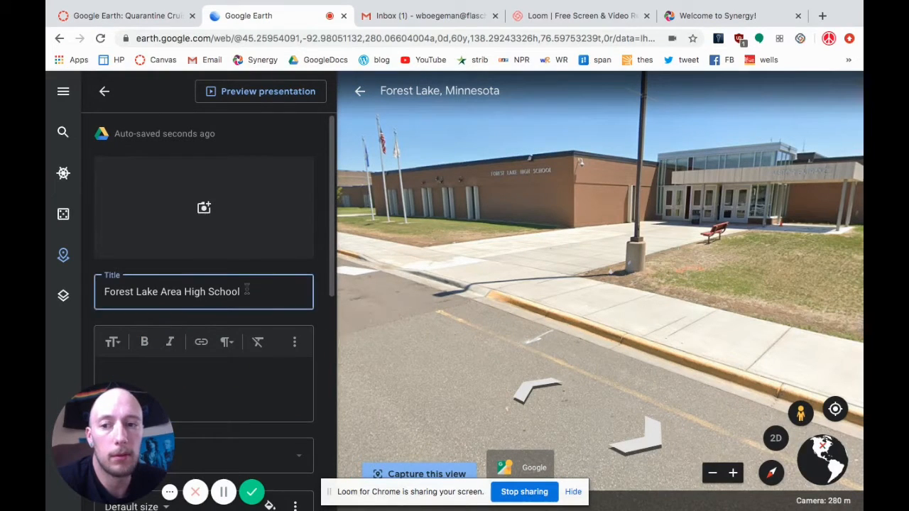
scroll(248, 287, "down", 5)
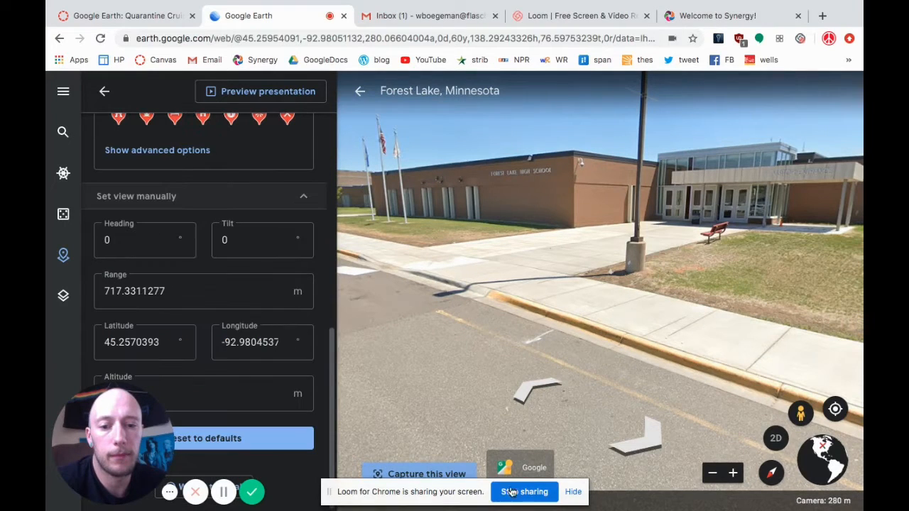
Save the current Street View framing of the school entrance as the high school feature's view and return to the project's feature list.
left_click(573, 492)
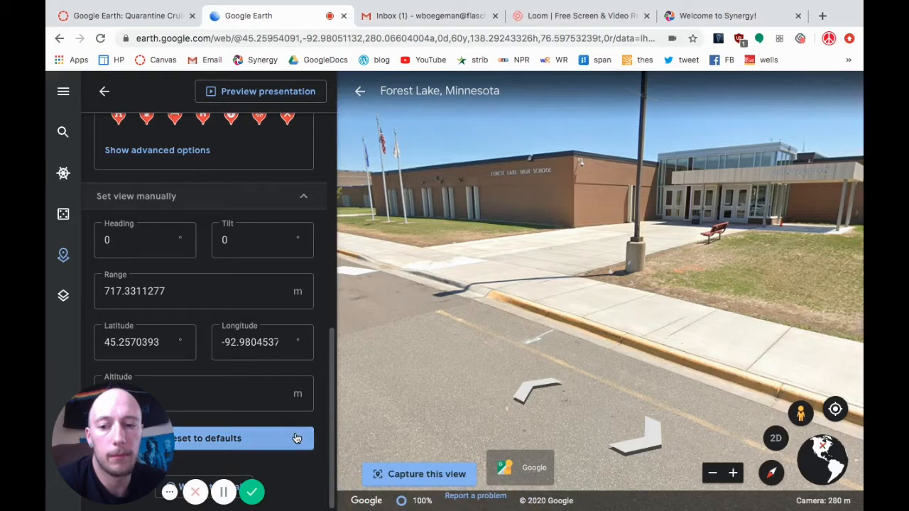
left_click(428, 475)
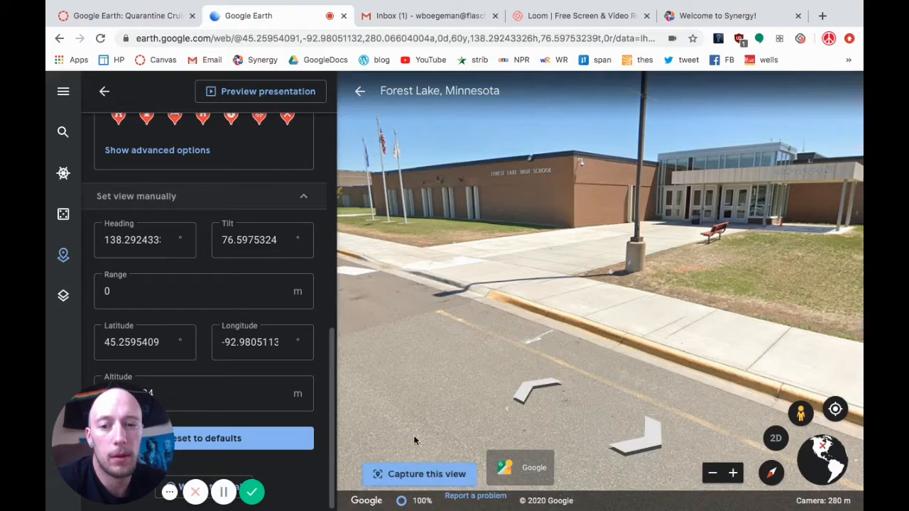
left_click(401, 475)
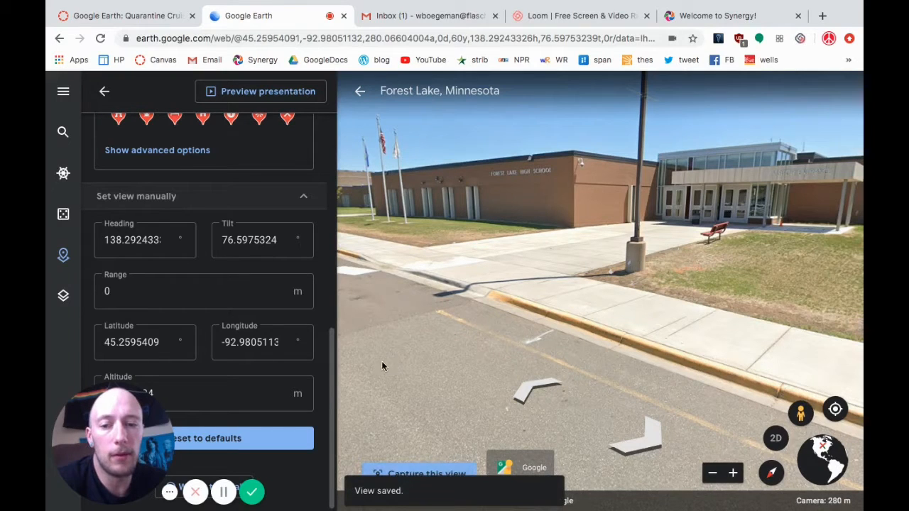
scroll(281, 266, "up", 5)
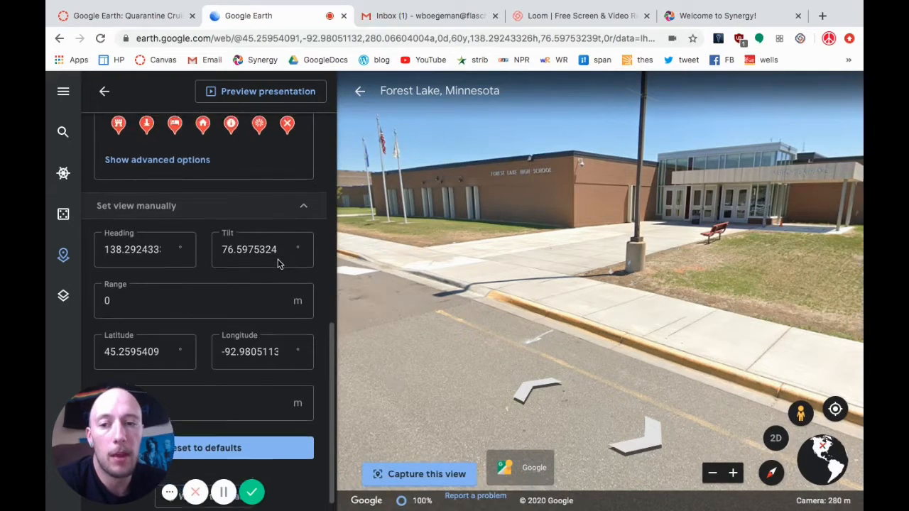
scroll(278, 264, "up", 4)
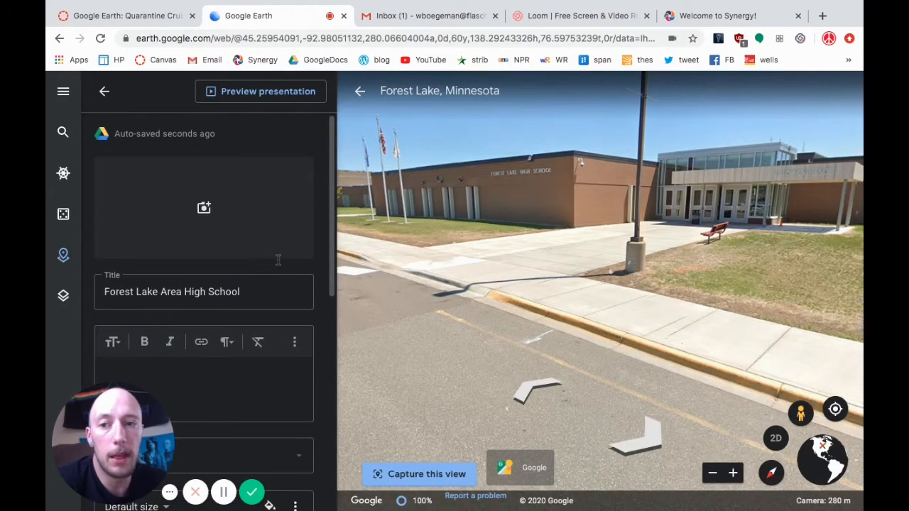
left_click(105, 93)
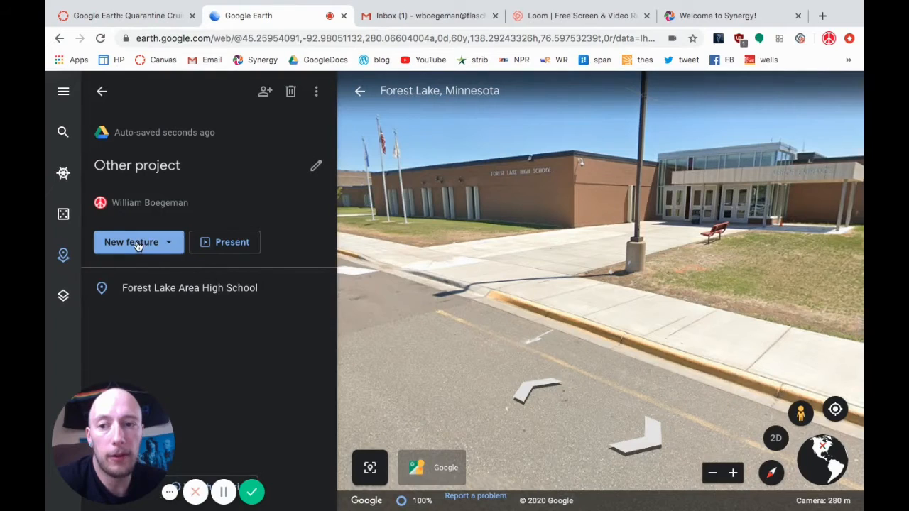
Search for Target Field in Minneapolis as a new place and save it to Other project under the title Target Field.
left_click(172, 246)
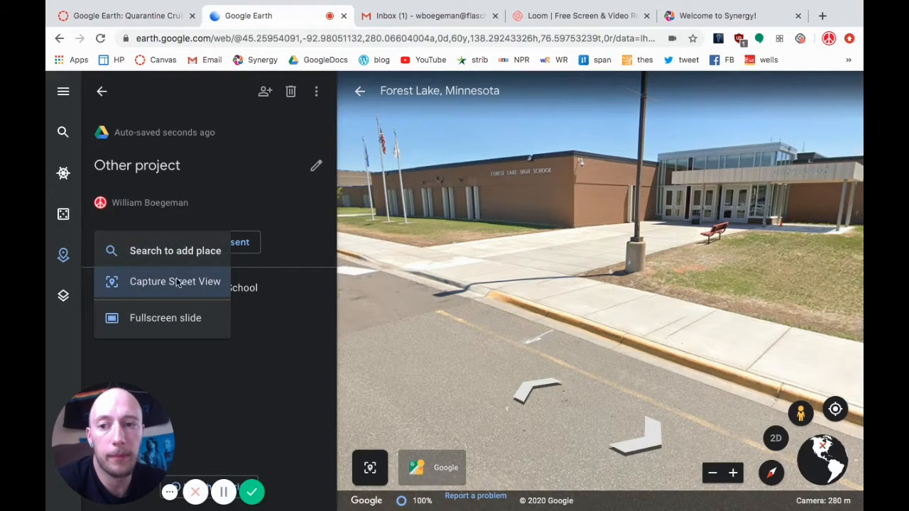
left_click(151, 252)
type("Target Firl")
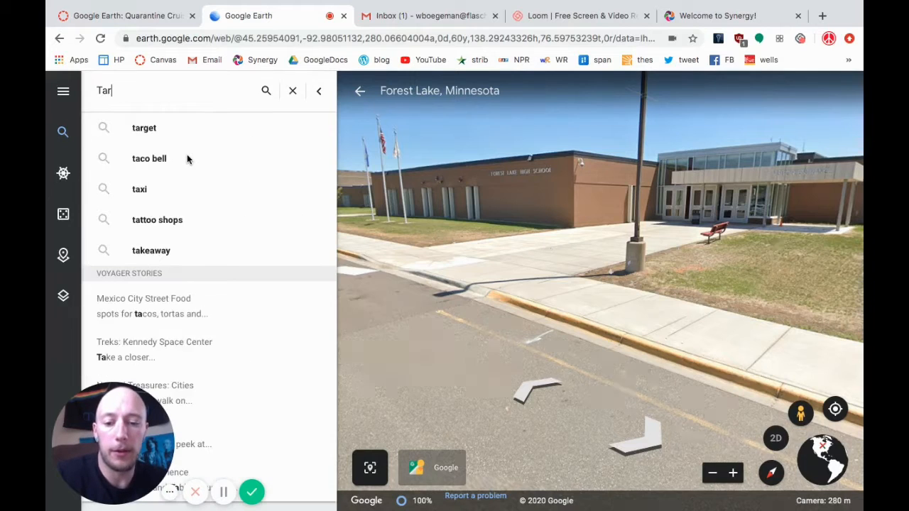
key("BackSpace")
key("BackSpace")
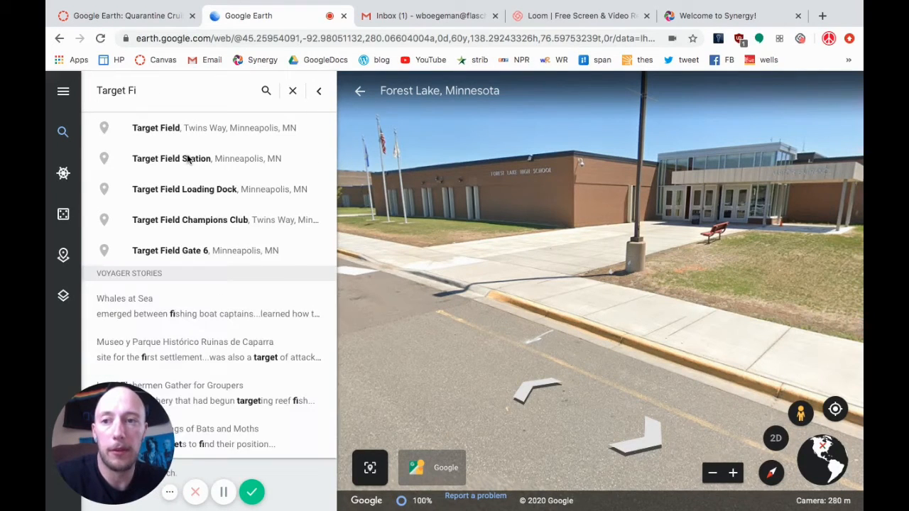
type("eld")
left_click(192, 128)
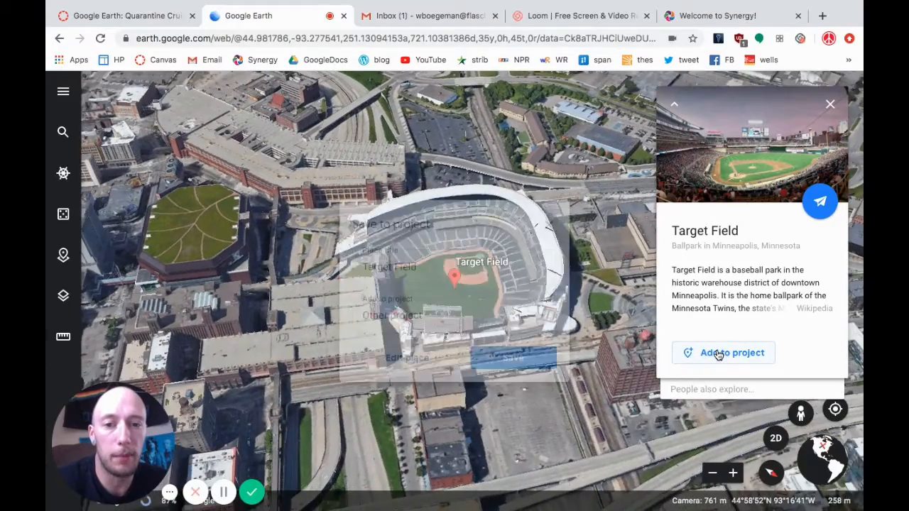
left_click(709, 352)
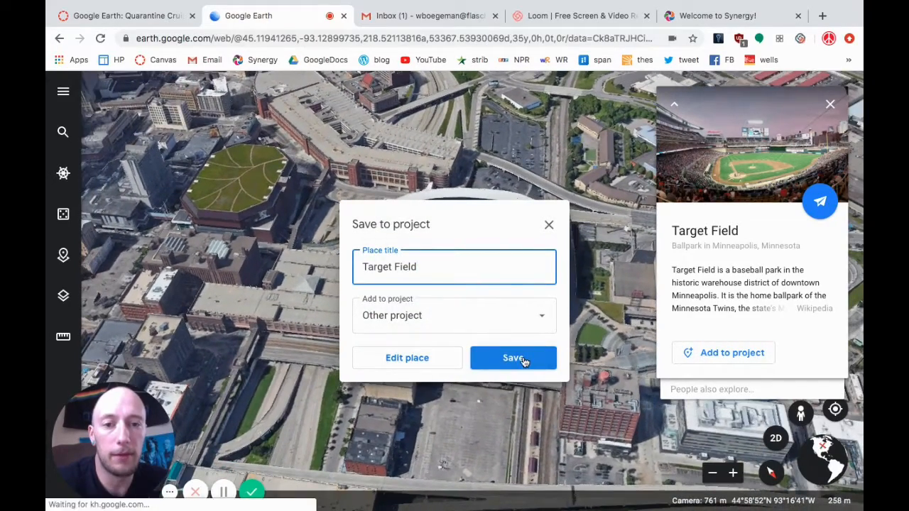
left_click(522, 358)
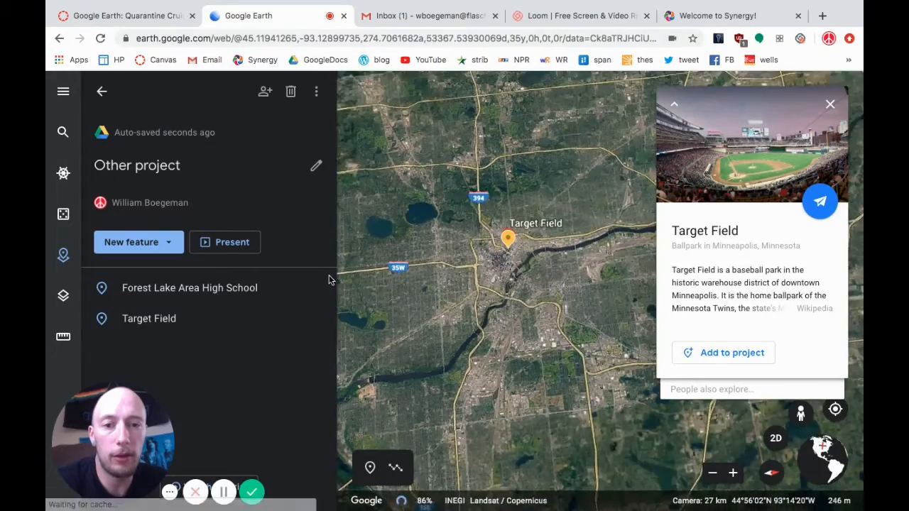
Present the project and advance from the high school slide to the Target Field slide.
left_click(233, 243)
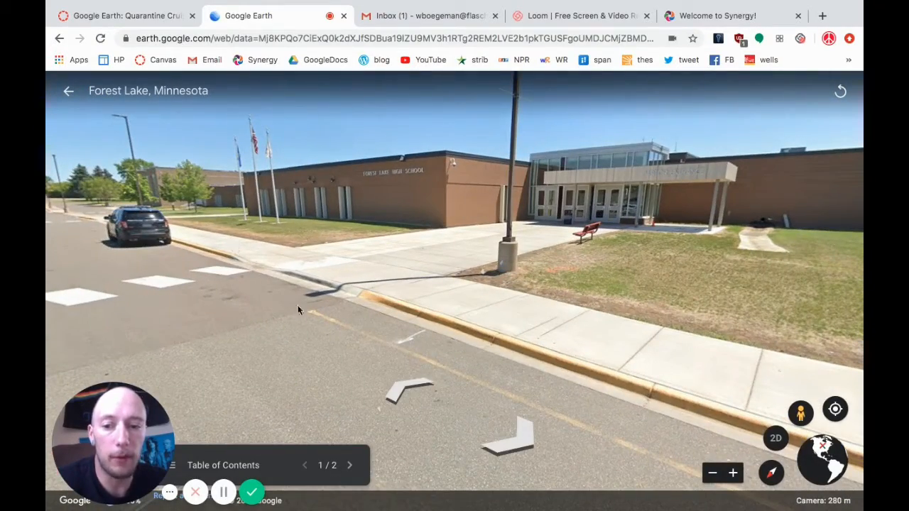
left_click(349, 467)
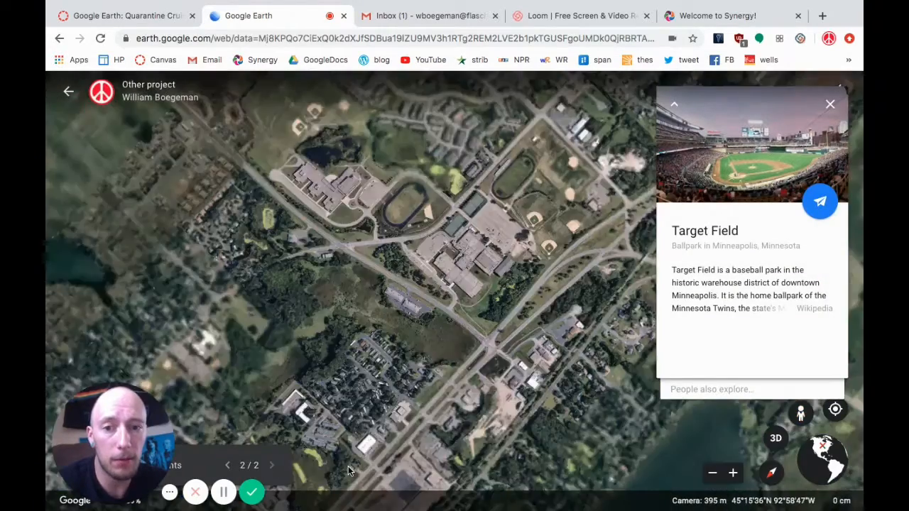